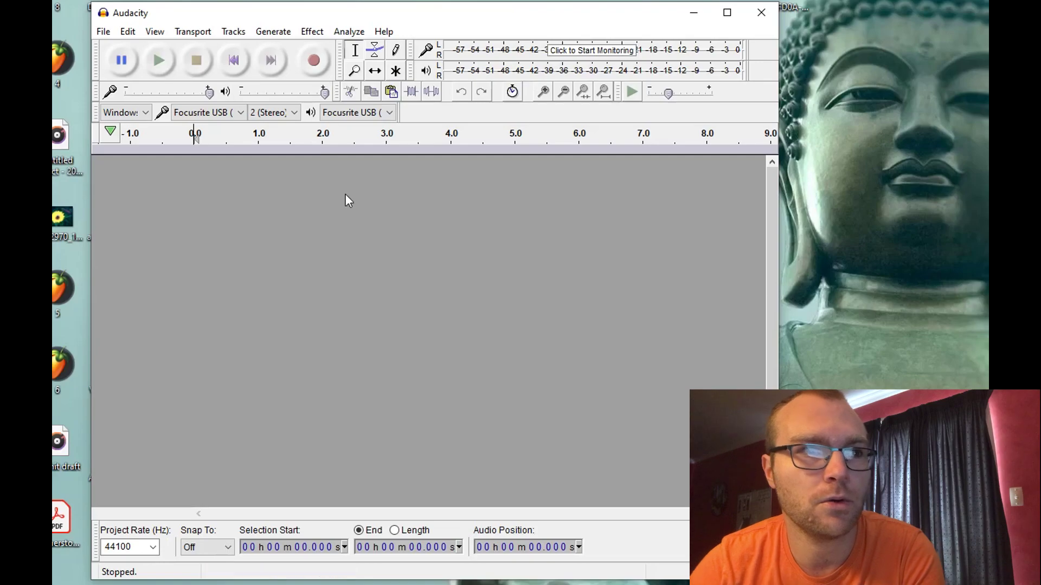
Step: Start recording in Audacity and play "Would You Rather - The Georgettes" on YouTube
left_click(313, 60)
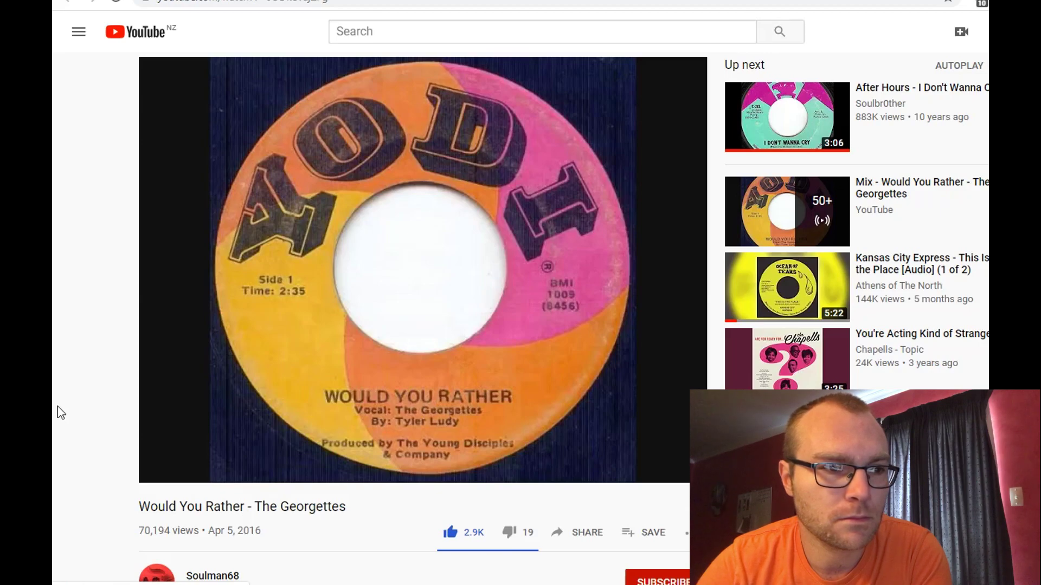
left_click(235, 410)
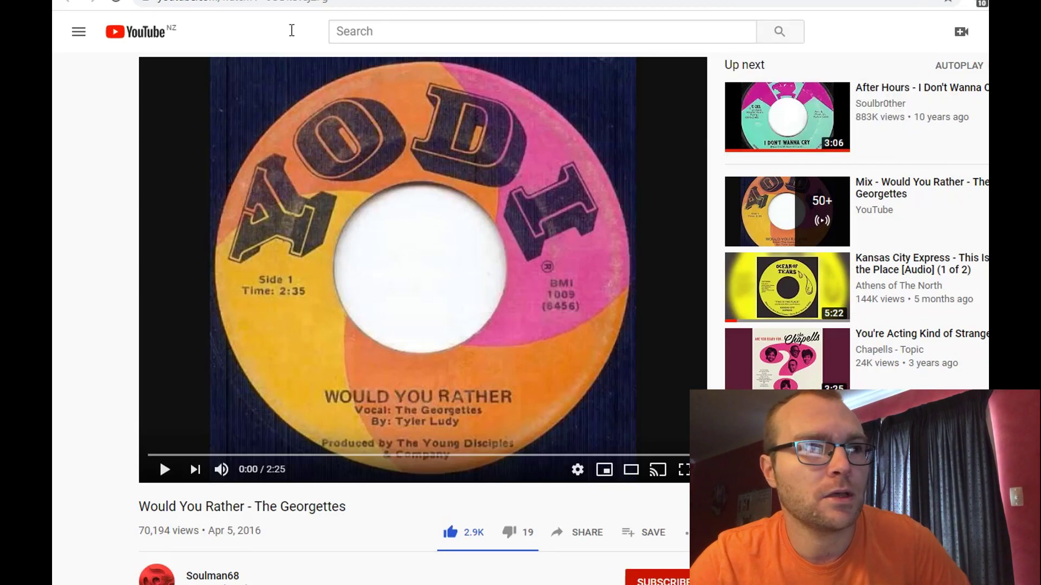
Step: Open the playlists of the Vinyl Frontier II channel and browse its loops and samples collections
key("alt+Left")
scroll(244, 352, "down", 8)
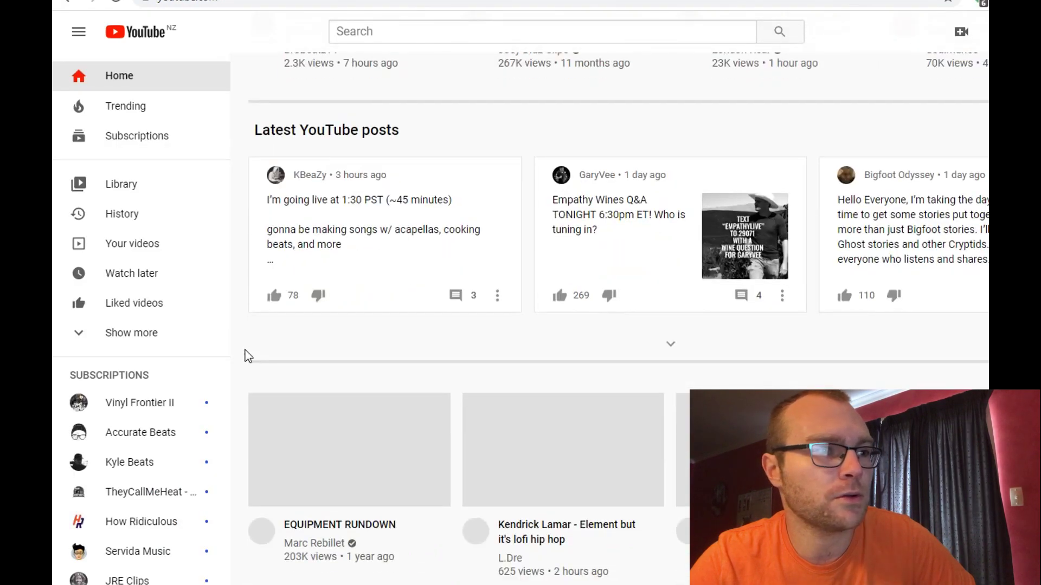
left_click(139, 402)
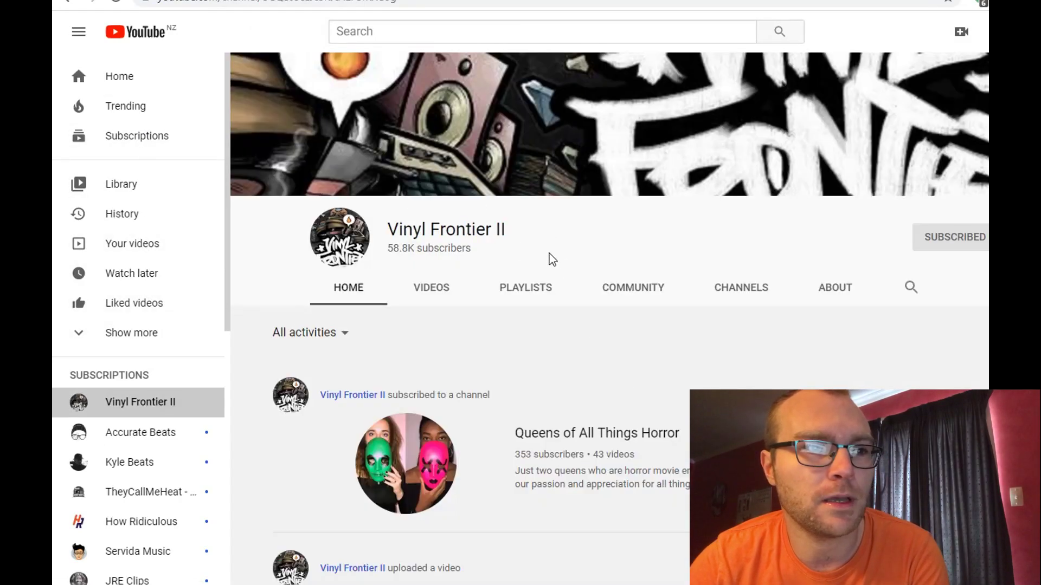
left_click(526, 288)
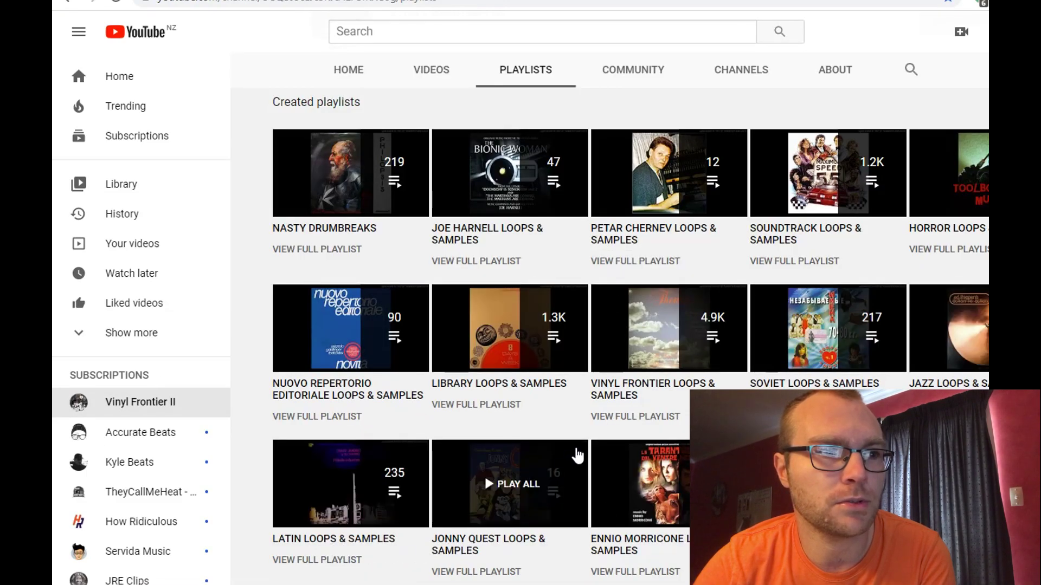
scroll(460, 294, "down", 2)
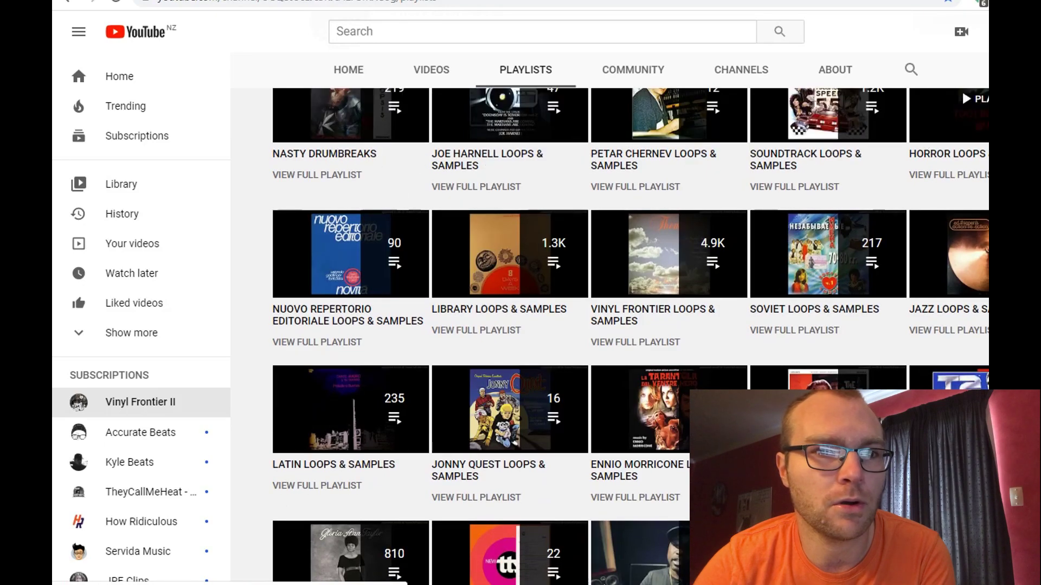
scroll(861, 368, "down", 4)
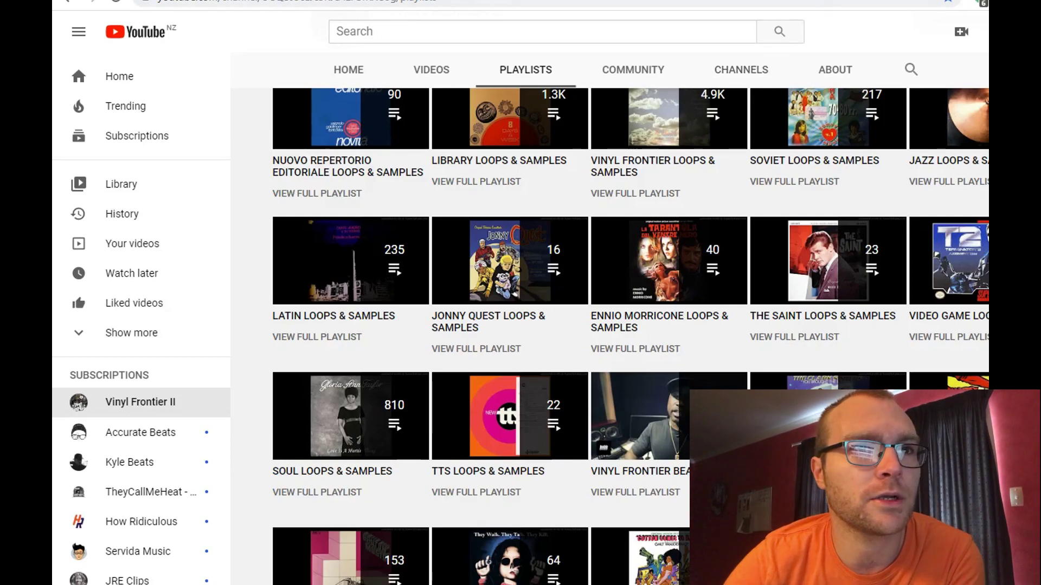
scroll(769, 383, "up", 6)
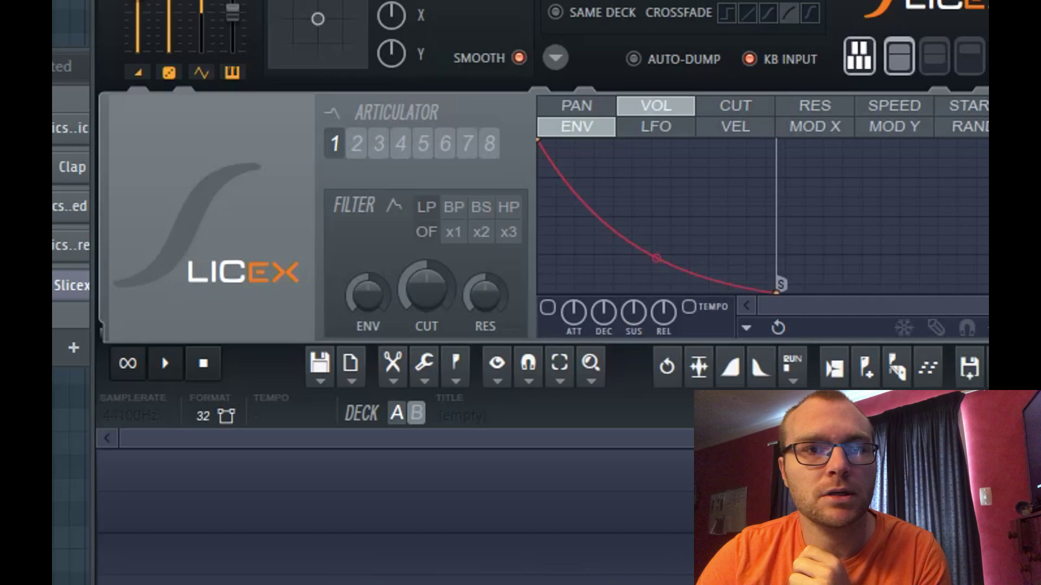
Step: In FL Studio, load the song "Would You Rather - The Georgettes" into the Slicex channel
key("F6")
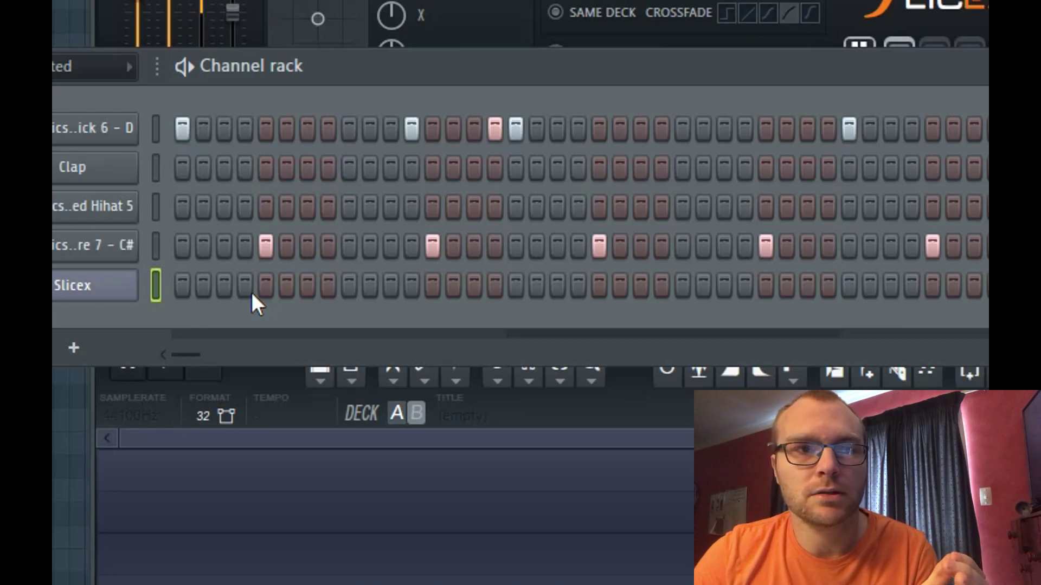
left_click(372, 438)
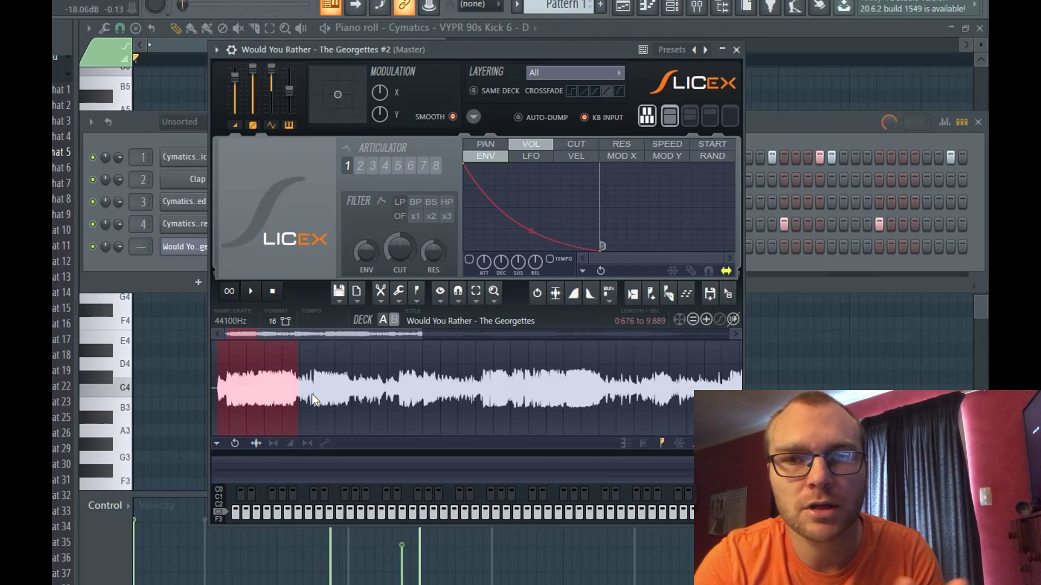
Step: Mark the song passage from 11.663 to 16.203 seconds as a slice region
scroll(311, 395, "up", 3)
left_click_drag(345, 399, 474, 399)
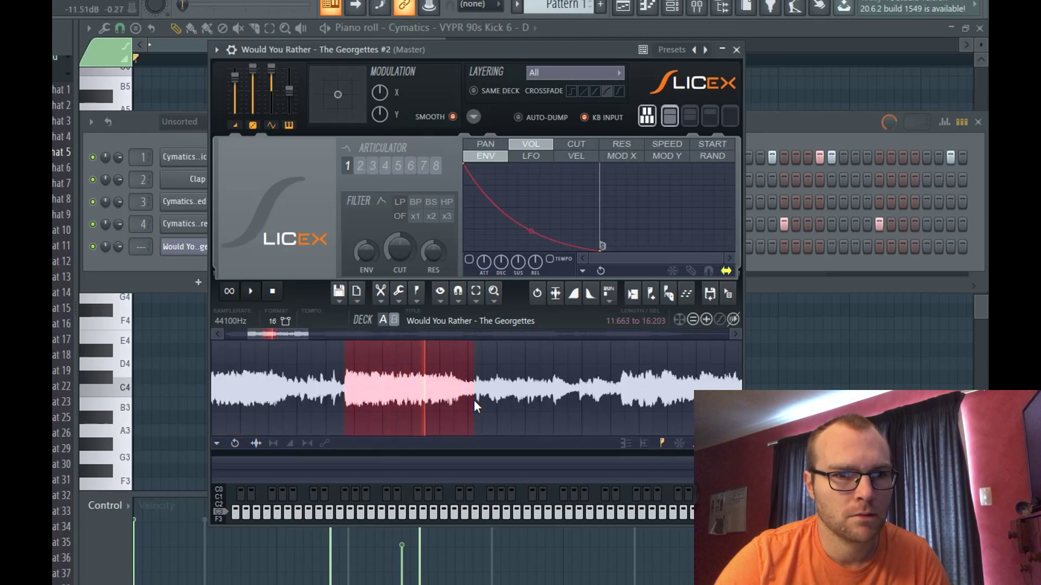
left_click(668, 293)
Step: Add another slice region covering the passage from 15.329 to 22.599 seconds
scroll(490, 419, "up", 2)
left_click_drag(615, 390, 285, 391)
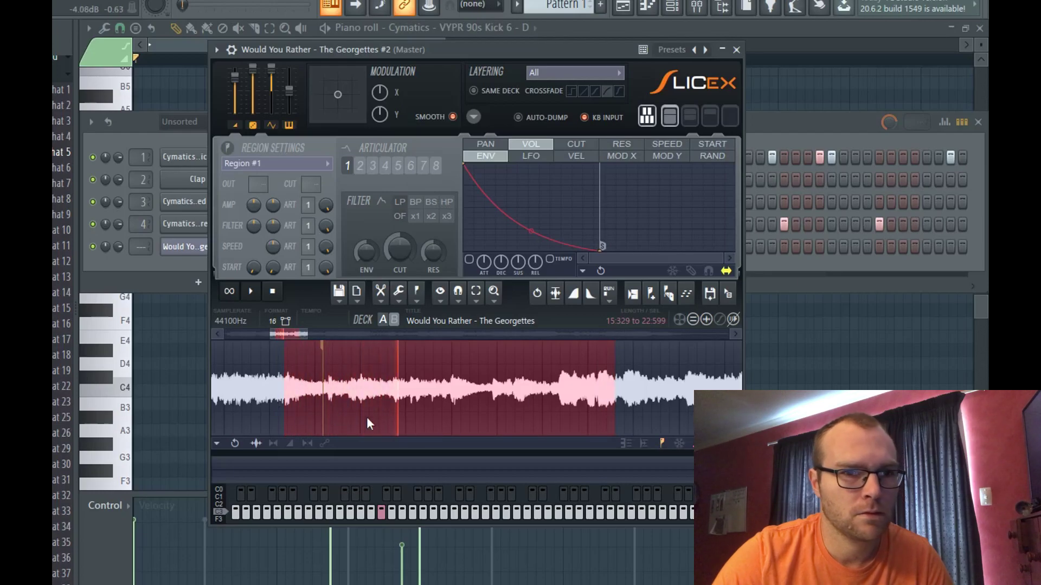
left_click(652, 296)
Step: Mark the passage from 26.233 to 29.727 seconds as a slice region
left_click_drag(366, 393, 426, 392)
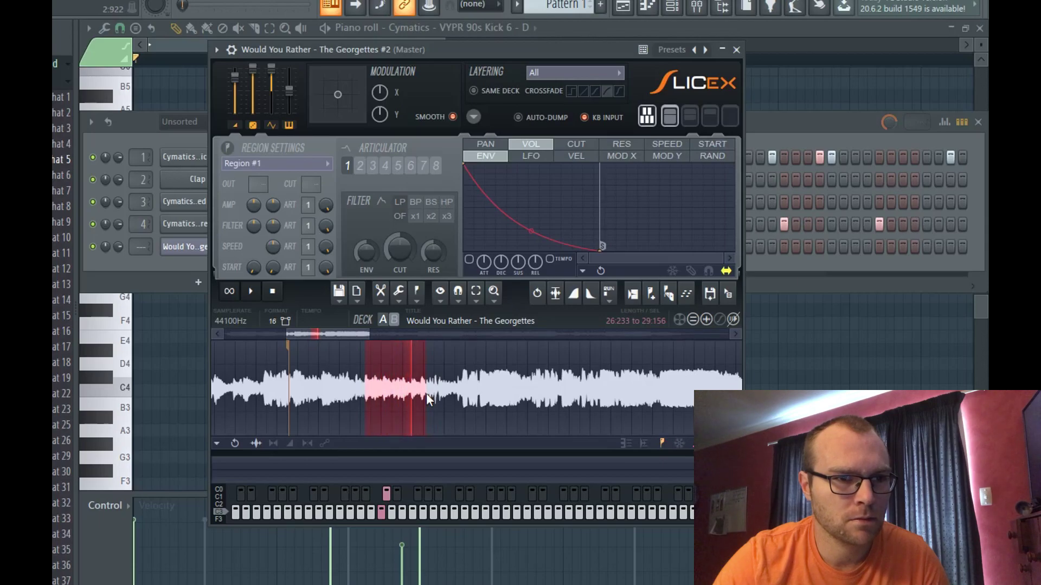
mouse_move(426, 392)
left_mouse_down()
mouse_move(458, 401)
mouse_move(438, 395)
left_mouse_up()
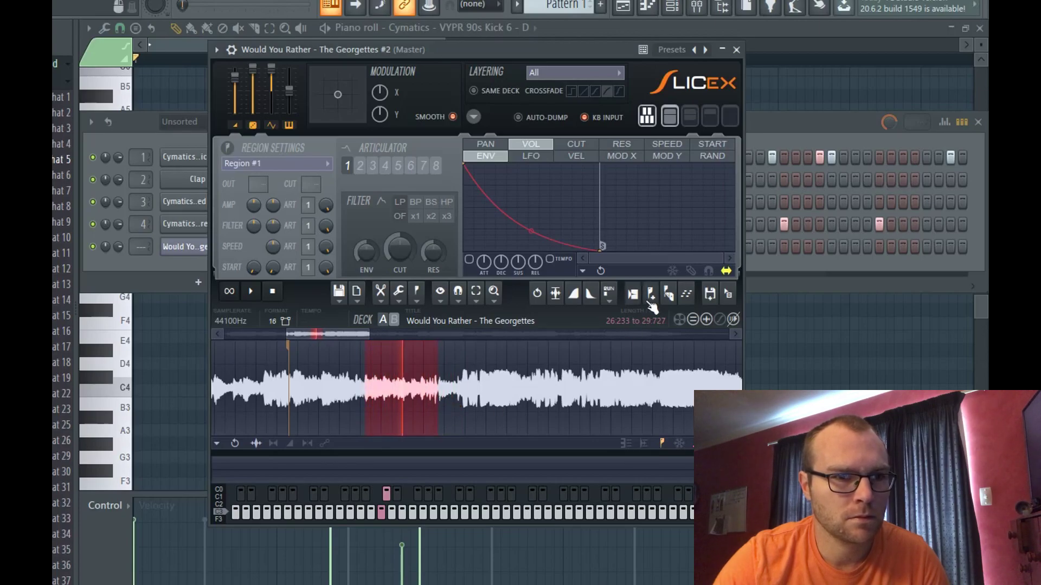
Step: Select the passage from 44.012 to 51.012 seconds and check where it starts in the waveform
left_click_drag(530, 353, 492, 389)
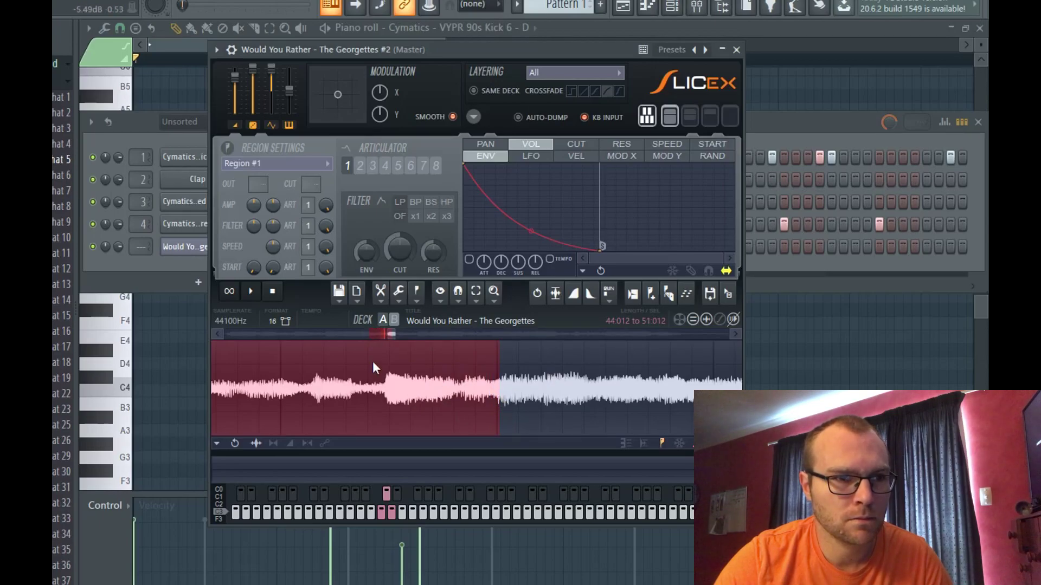
left_click(218, 334)
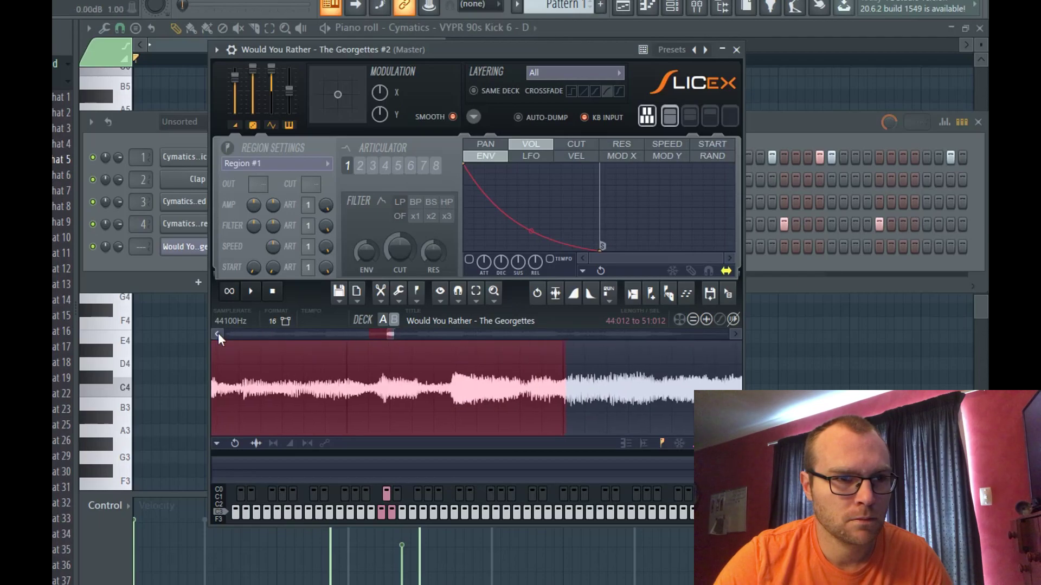
left_click(219, 334)
left_click(416, 413)
scroll(416, 415, "down", 1)
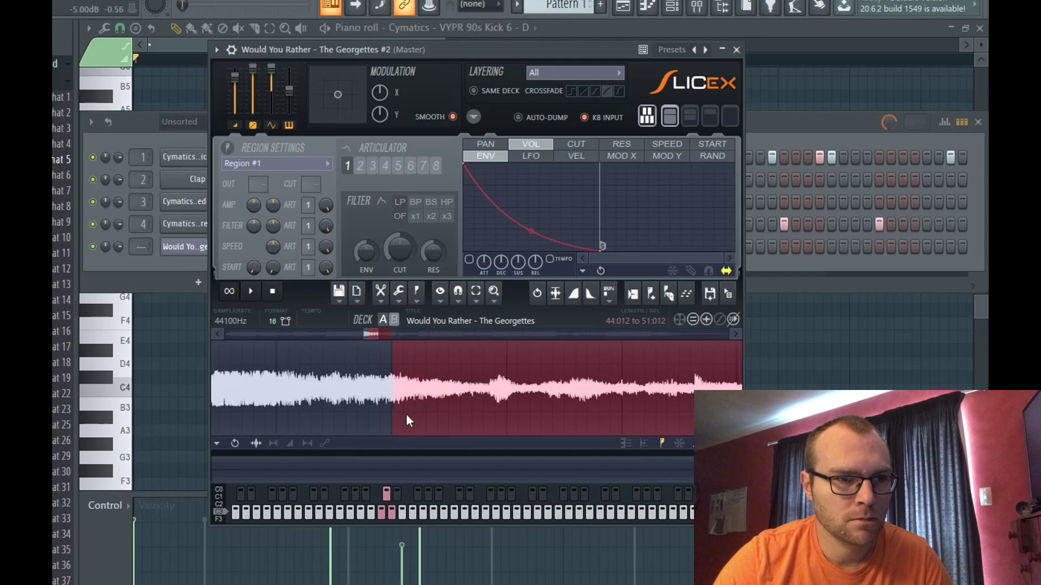
Step: Work through the rest of the song marking further slice regions, the last one spanning 2:07.646 to 2:14.561
scroll(392, 395, "right", 5)
left_click(476, 411)
scroll(542, 412, "right", 1)
left_click(734, 334)
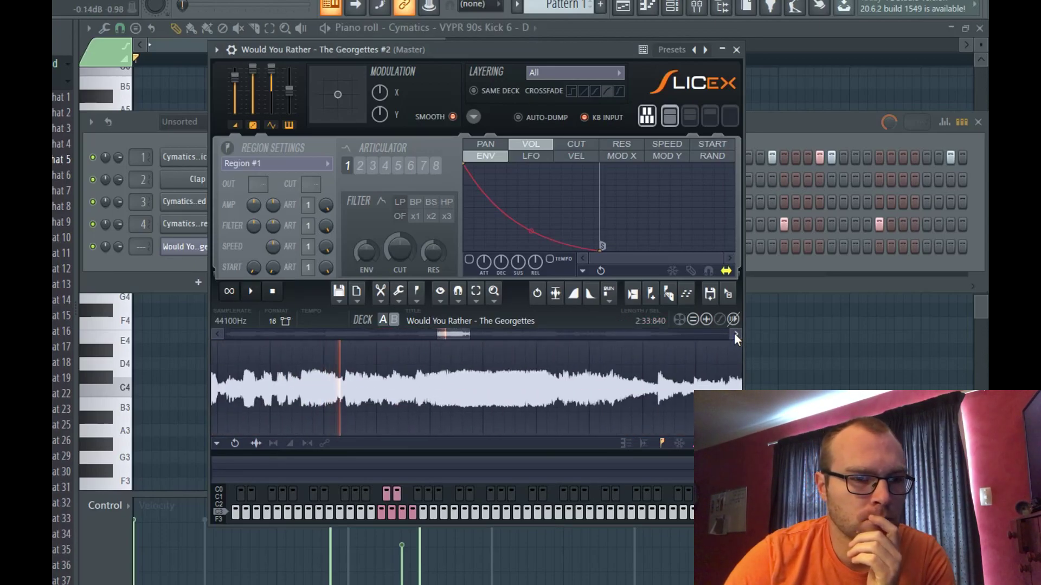
left_click(735, 334)
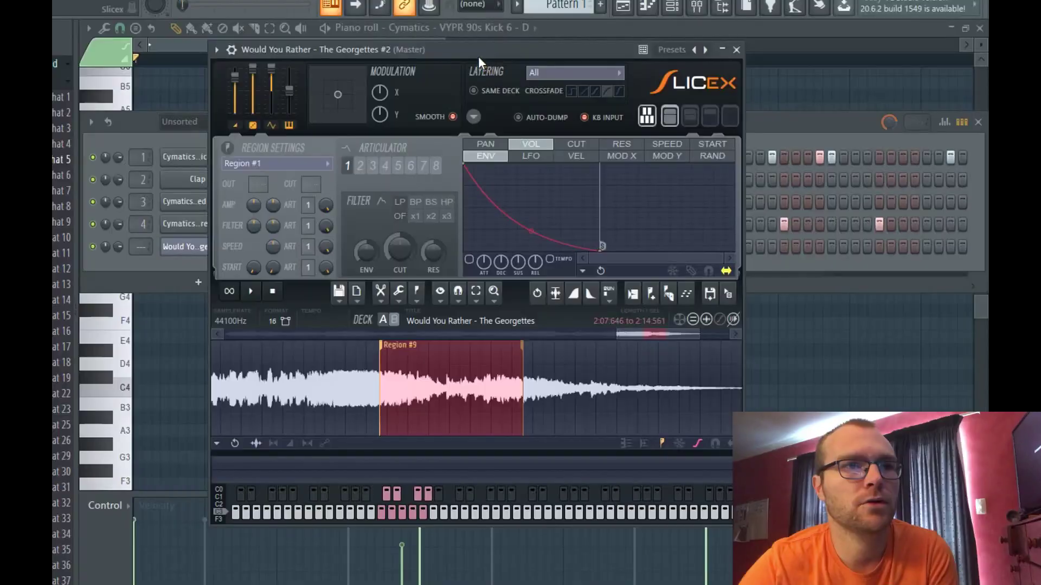
left_click_drag(478, 56, 469, 58)
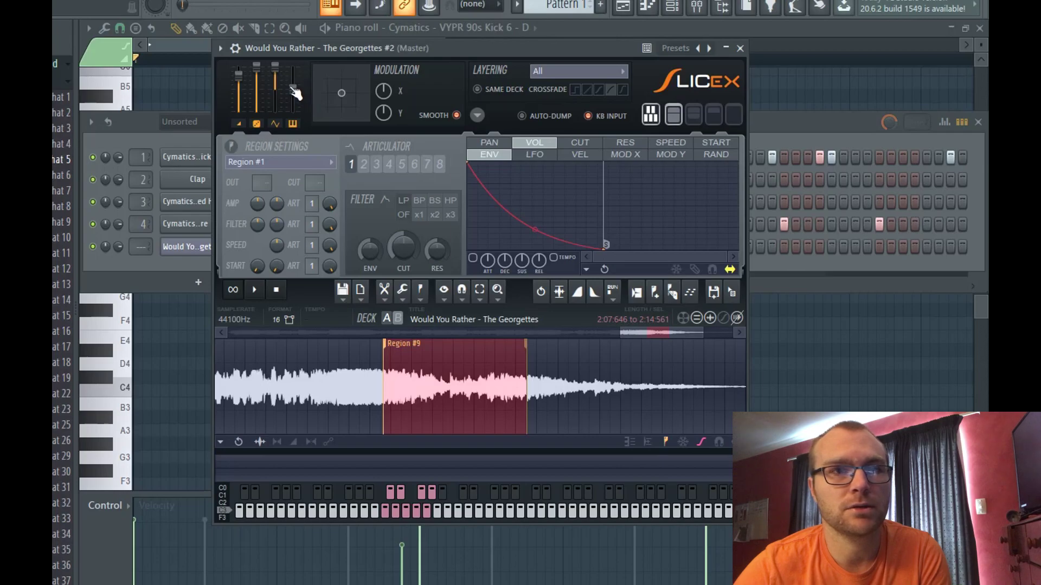
left_click_drag(482, 45, 495, 45)
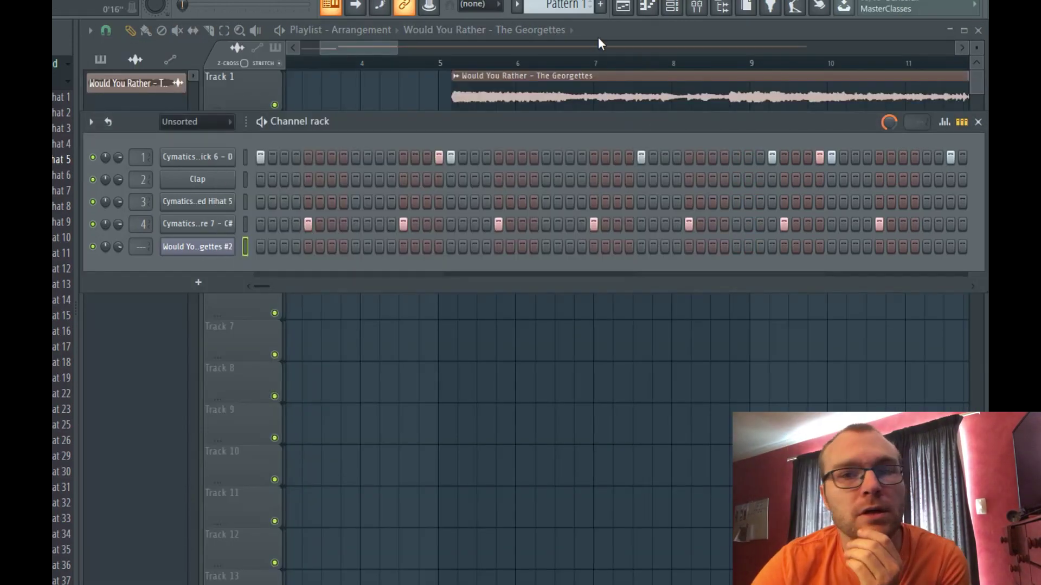
Step: Play Pattern 1 from the channel rack to hear the drums together with the slices 3, 4 and short 2
key("F6")
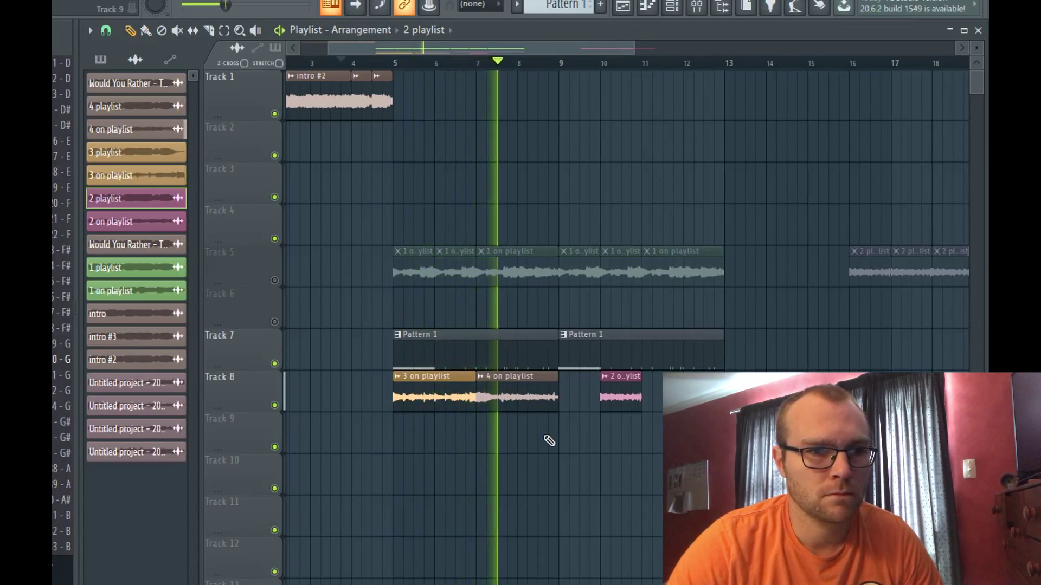
scroll(575, 506, "down", 2)
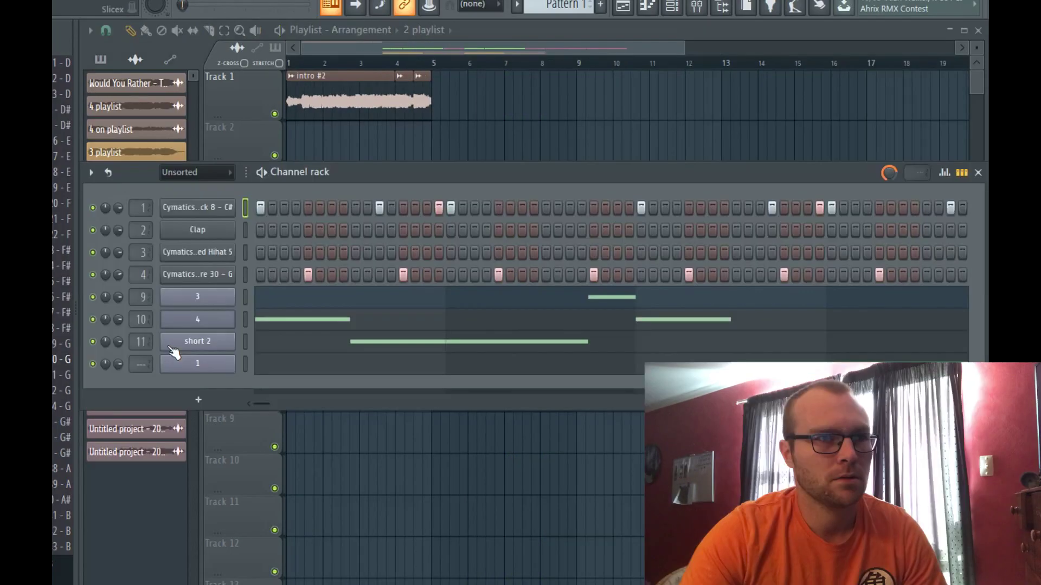
key("space")
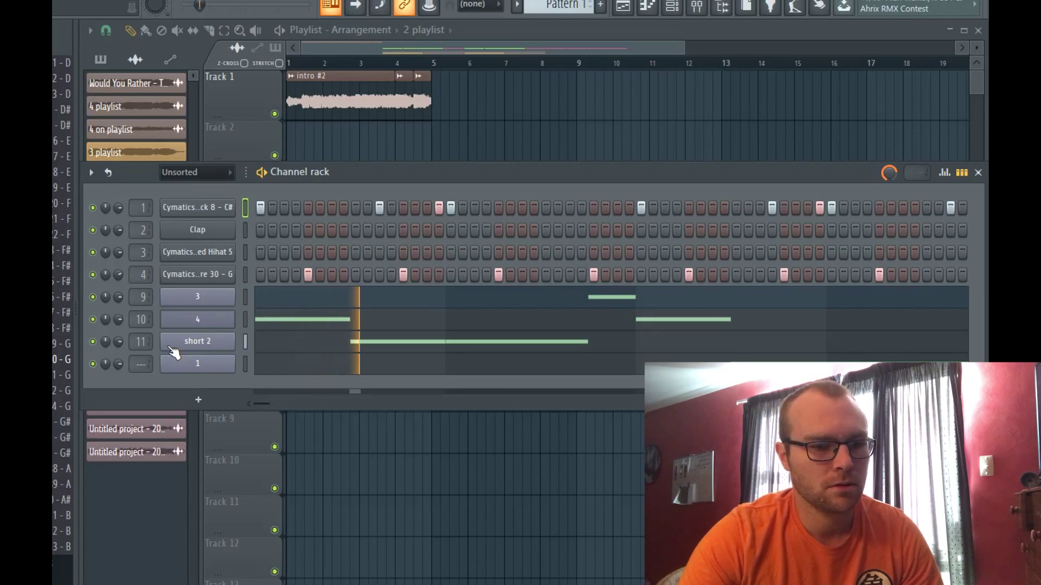